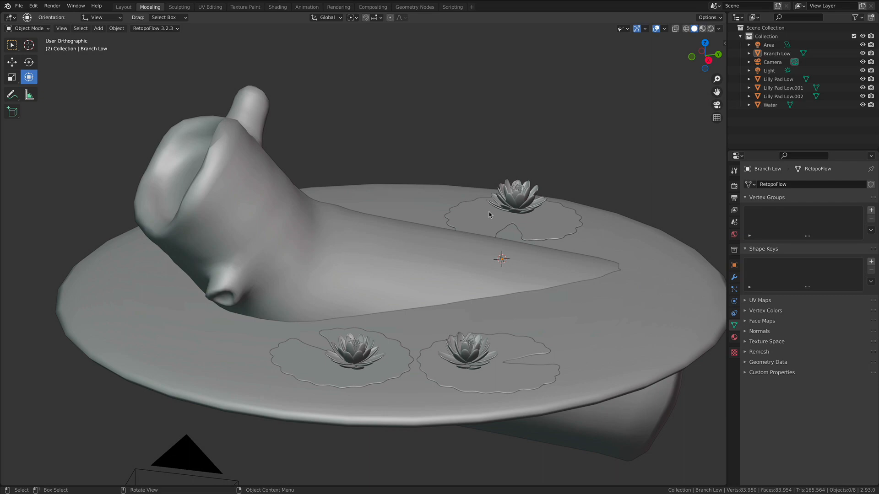
Examine the pond scene from several angles, checking the branch and lily pad objects before leaving everything deselected.
{"action": "middle_click_drag", "start_coordinate": [485, 210], "coordinate": [377, 203]}
{"action": "middle_click_drag", "start_coordinate": [364, 232], "coordinate": [277, 240]}
{"action": "middle_click_drag", "start_coordinate": [278, 197], "coordinate": [340, 238]}
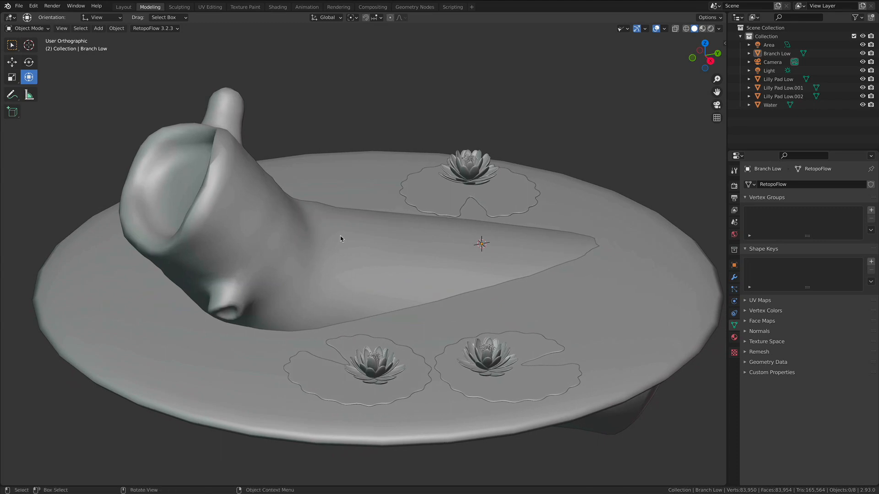
{"action": "middle_click_drag", "start_coordinate": [340, 239], "coordinate": [274, 221]}
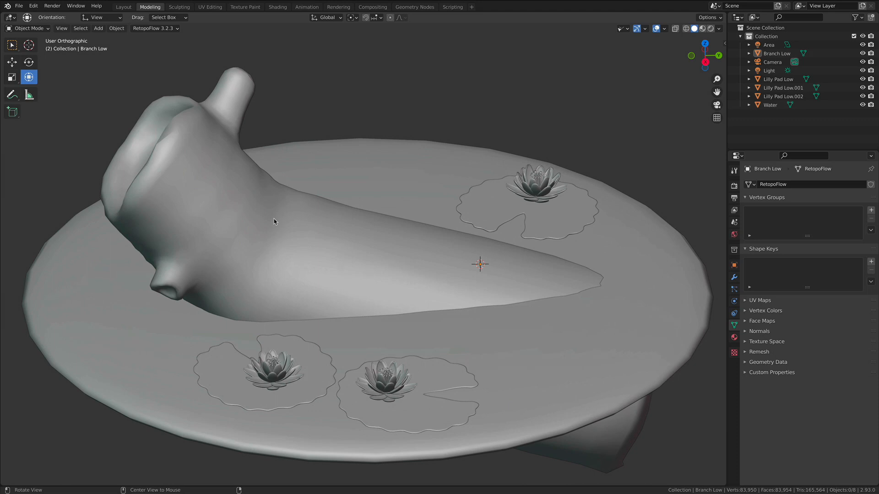
{"action": "left_click", "coordinate": [192, 196]}
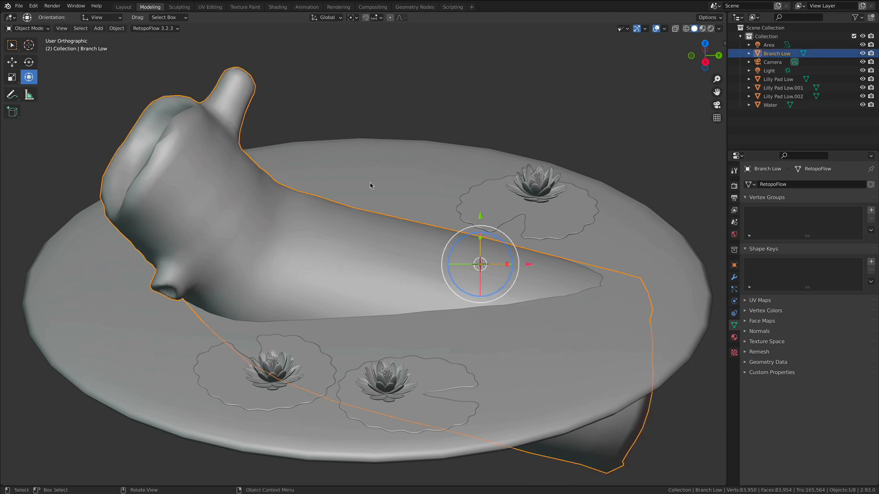
{"action": "left_click", "coordinate": [570, 208]}
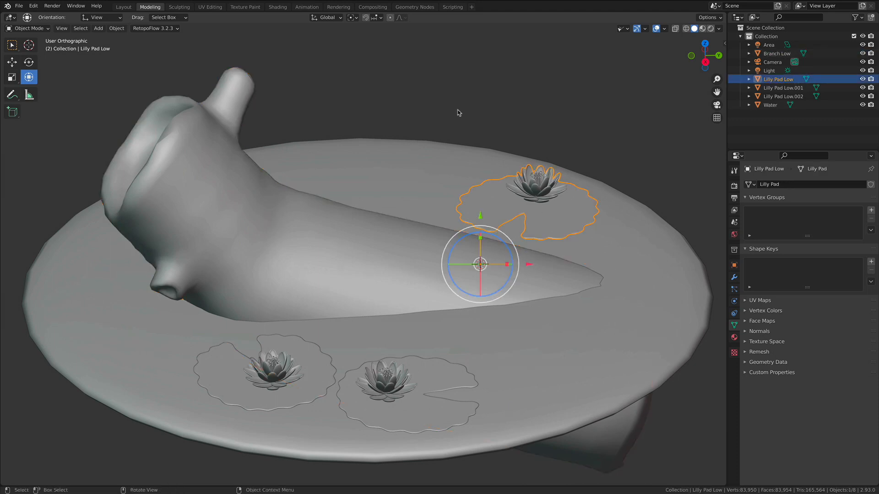
{"action": "key", "text": "alt+a"}
{"action": "middle_click_drag", "start_coordinate": [459, 224], "coordinate": [232, 189]}
{"action": "middle_click_drag", "start_coordinate": [396, 170], "coordinate": [420, 220]}
Append the Turtle_Body and Turtle_Shell objects from box_turtle_v012.blend into the scene.
{"action": "left_click", "coordinate": [19, 6]}
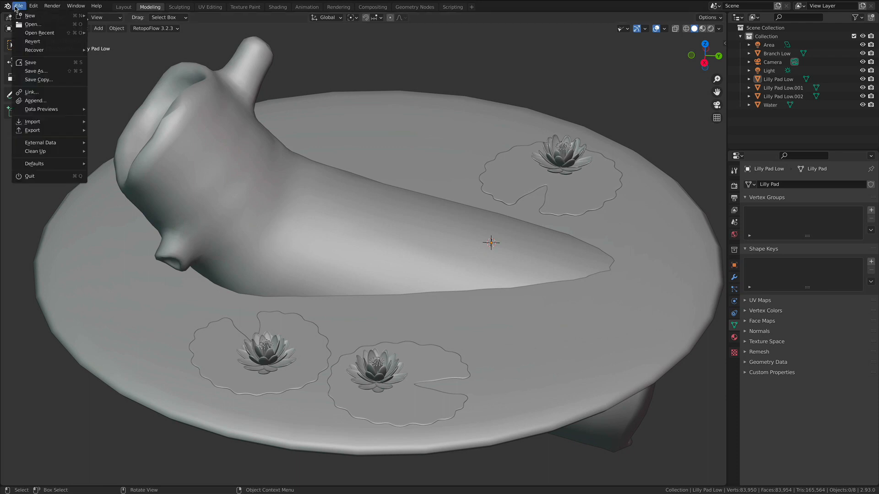
{"action": "left_click", "coordinate": [32, 101]}
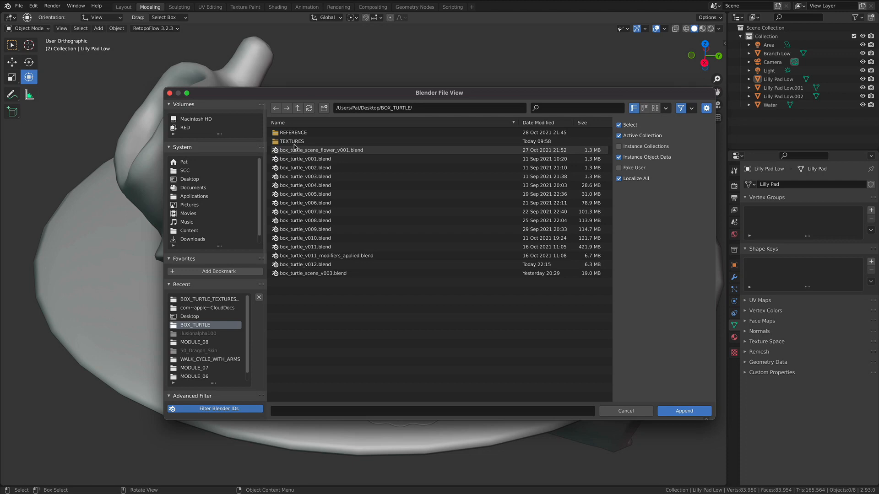
{"action": "left_click", "coordinate": [313, 264]}
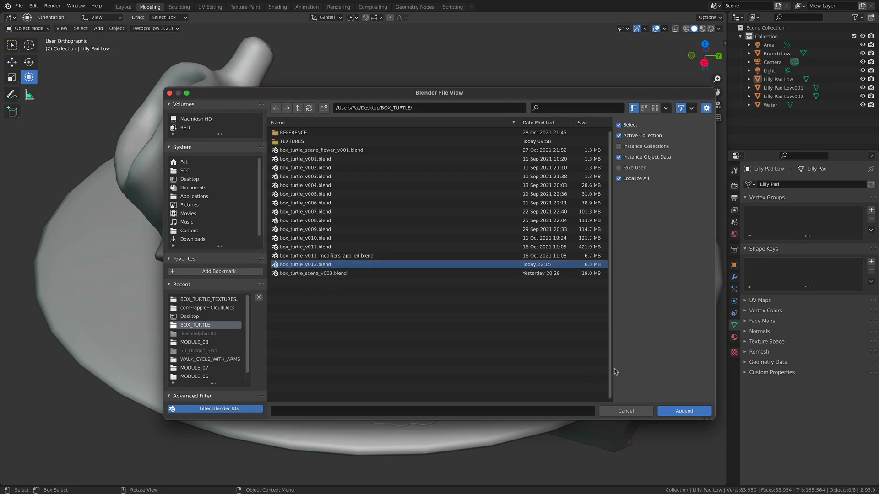
{"action": "left_click", "coordinate": [685, 411]}
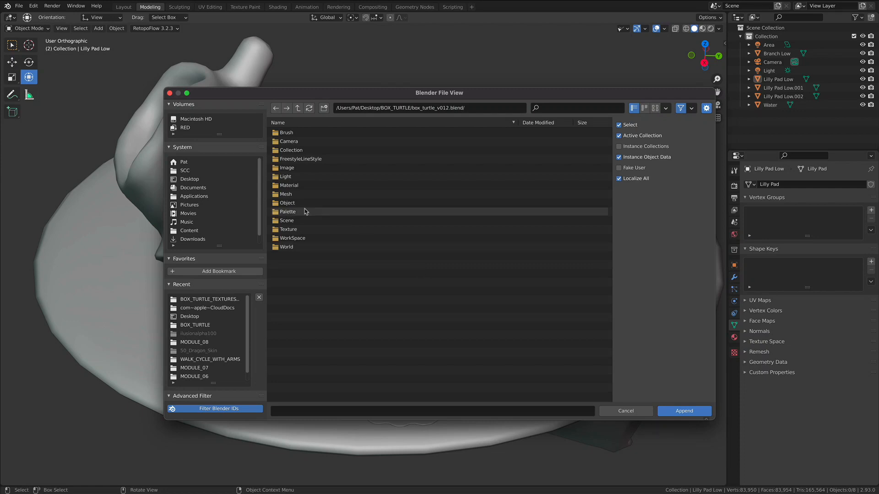
{"action": "double_click", "coordinate": [299, 203]}
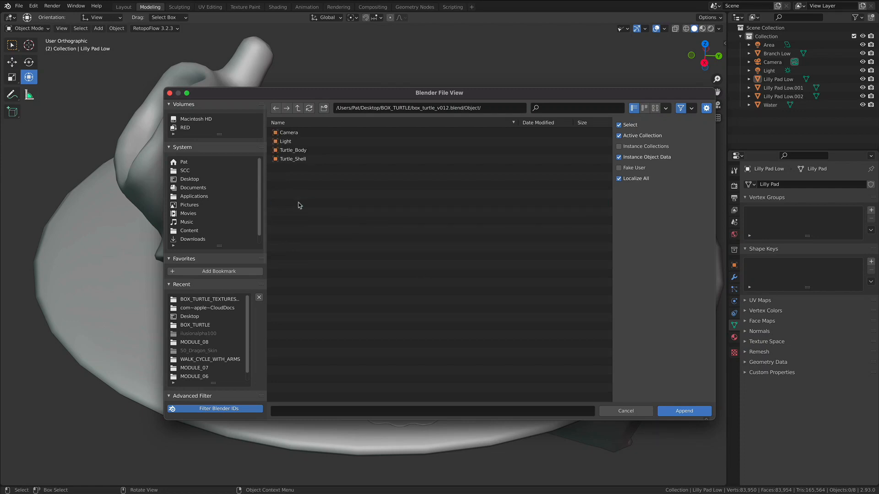
{"action": "left_click", "coordinate": [311, 151]}
{"action": "left_click", "coordinate": [314, 158], "text": "shift"}
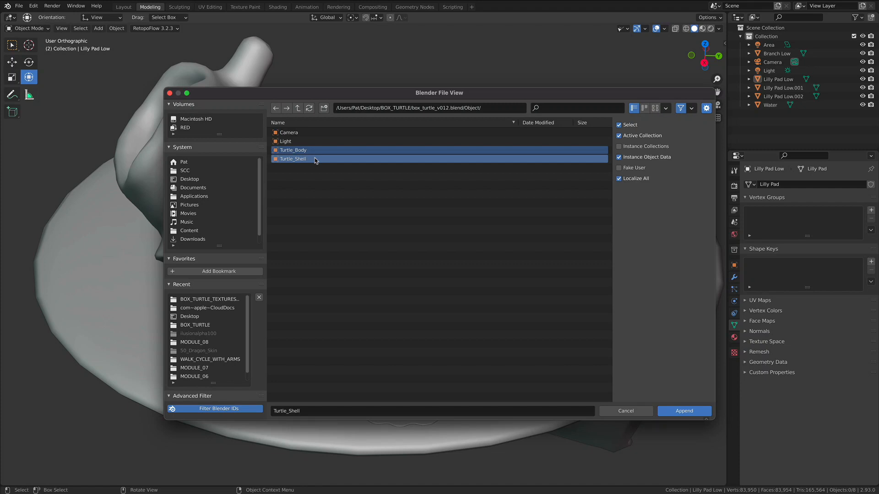
{"action": "left_click", "coordinate": [682, 411]}
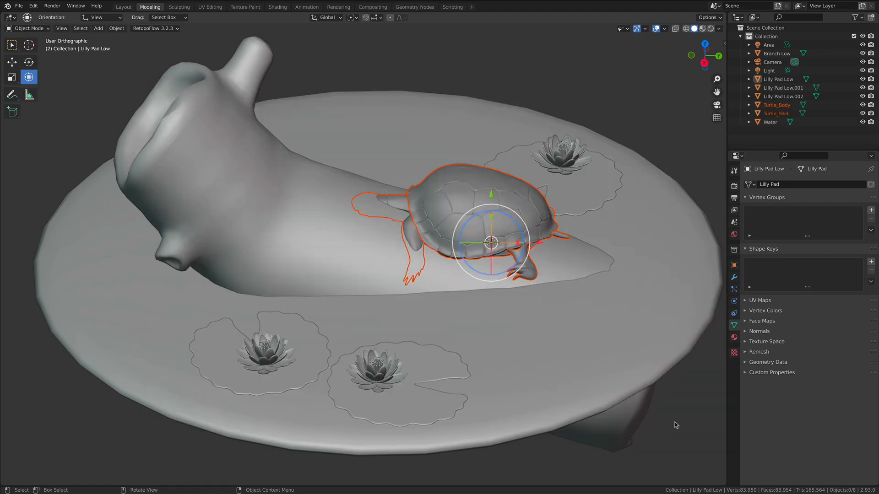
Examine the appended turtle up close and check its body and shell as separate objects by selecting each in turn.
{"action": "left_click", "coordinate": [533, 76]}
{"action": "left_click_drag", "start_coordinate": [446, 183], "coordinate": [557, 195], "text": "alt"}
{"action": "left_click_drag", "start_coordinate": [543, 216], "coordinate": [472, 224], "text": "ctrl+alt"}
{"action": "left_click_drag", "start_coordinate": [472, 223], "coordinate": [488, 234], "text": "ctrl+alt"}
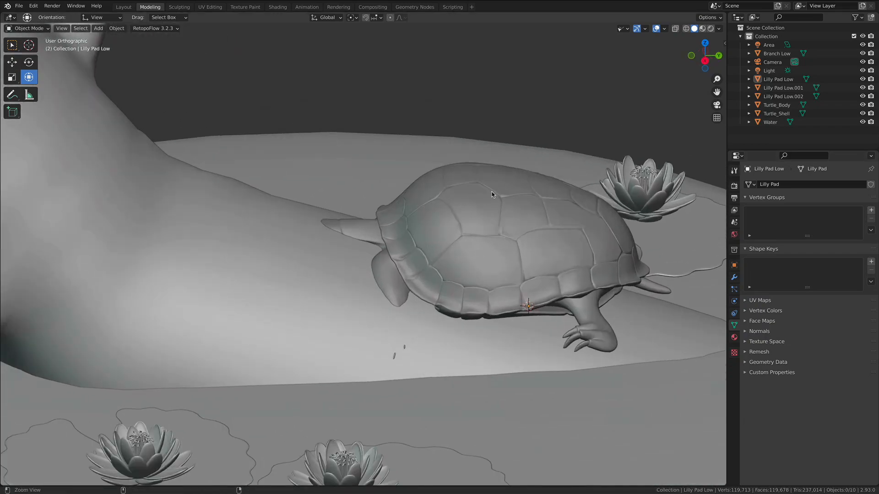
{"action": "left_click_drag", "start_coordinate": [493, 194], "coordinate": [448, 207], "text": "ctrl+alt"}
{"action": "left_click_drag", "start_coordinate": [448, 208], "coordinate": [421, 197], "text": "alt+shift"}
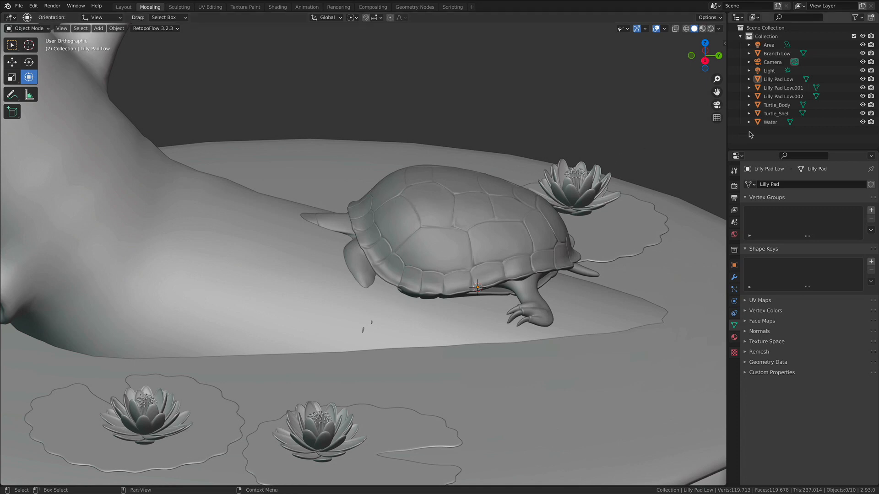
{"action": "left_click", "coordinate": [776, 105]}
{"action": "left_click", "coordinate": [776, 113]}
{"action": "left_click", "coordinate": [776, 105]}
{"action": "left_click", "coordinate": [776, 113]}
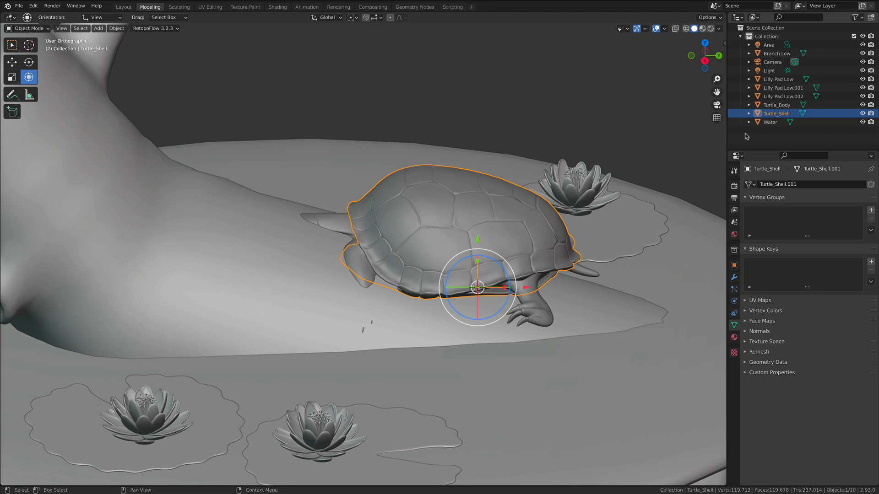
{"action": "left_click", "coordinate": [778, 105]}
{"action": "left_click", "coordinate": [776, 114]}
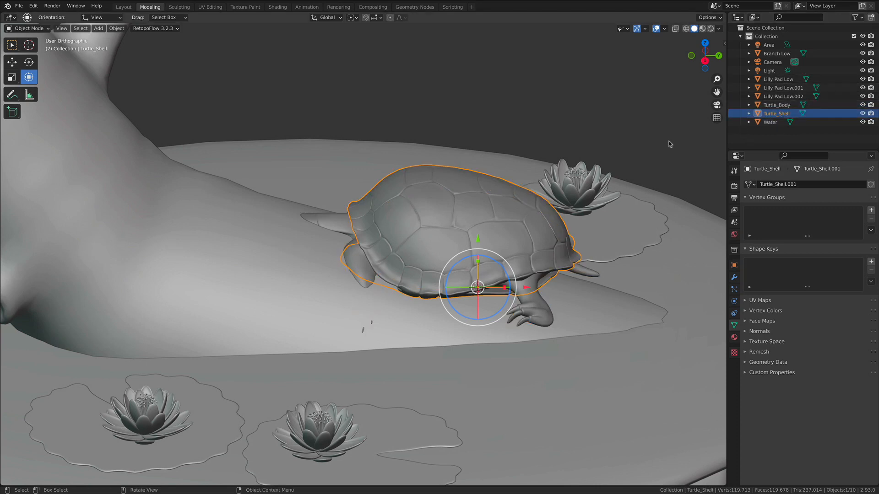
With the Select Box tool, test selecting the turtle's body and shell together in both orders, and clear the selection.
{"action": "left_click", "coordinate": [10, 45]}
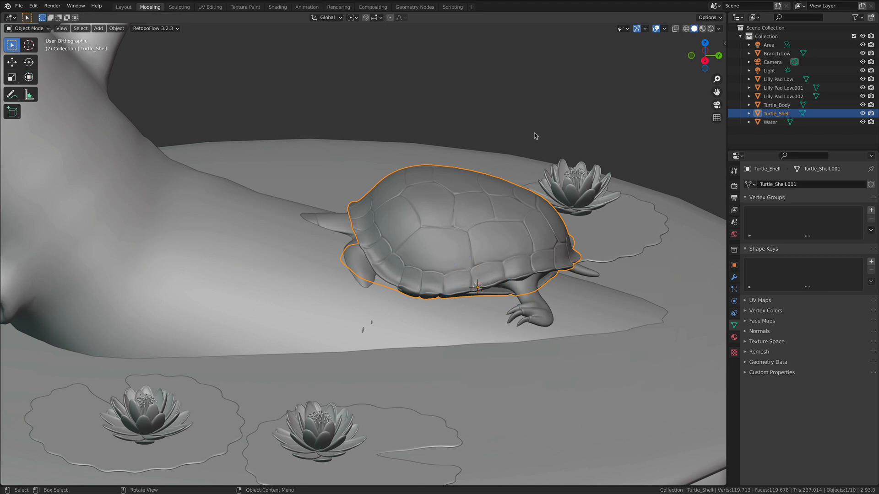
{"action": "left_click", "coordinate": [344, 225]}
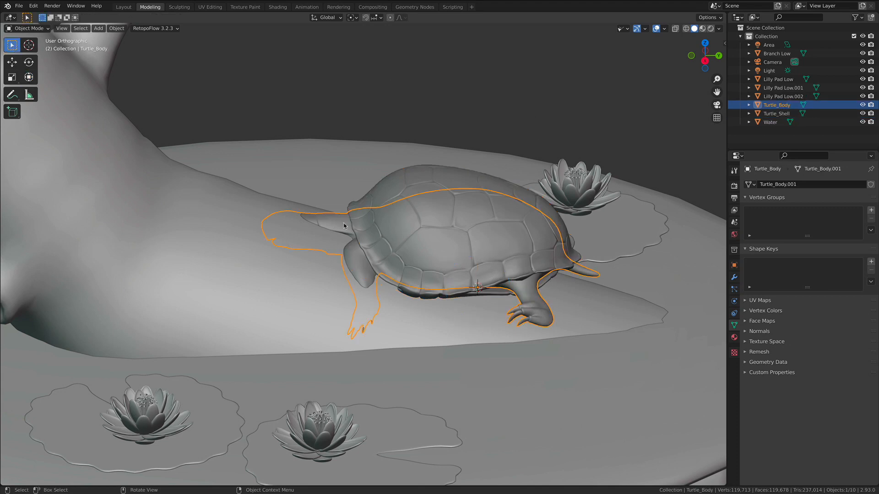
{"action": "left_click", "coordinate": [405, 190], "text": "shift"}
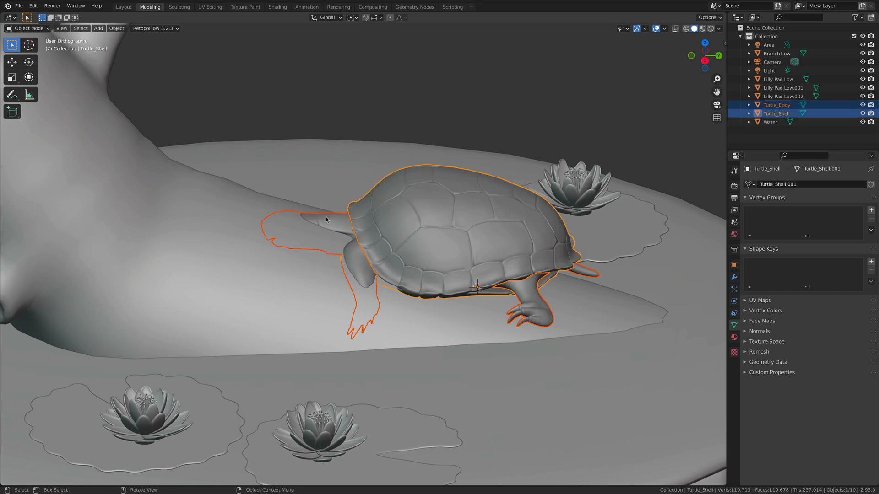
{"action": "left_click", "coordinate": [498, 109]}
{"action": "middle_click_drag", "start_coordinate": [376, 207], "coordinate": [441, 188]}
{"action": "left_click", "coordinate": [441, 187]}
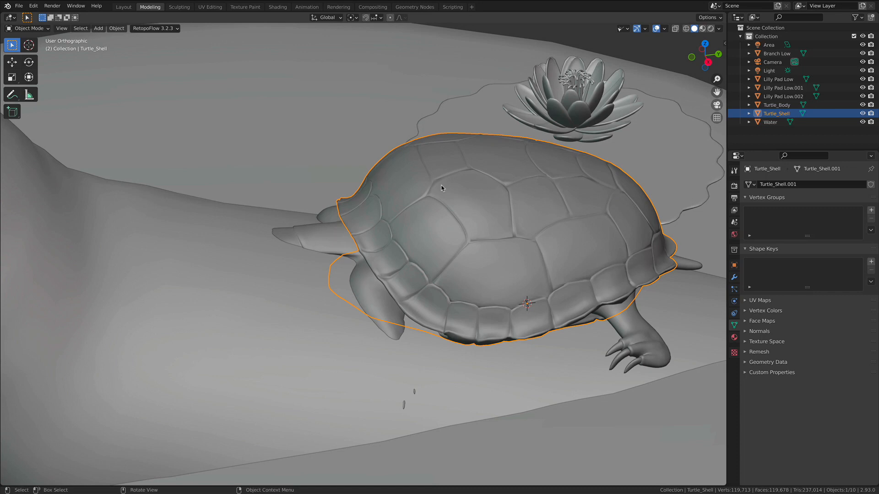
{"action": "middle_click_drag", "start_coordinate": [439, 183], "coordinate": [435, 190]}
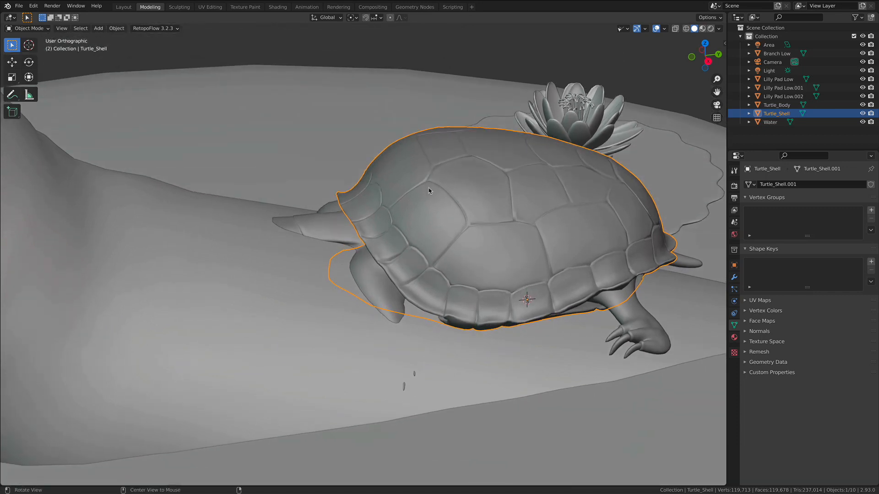
{"action": "left_click", "coordinate": [331, 223], "text": "shift"}
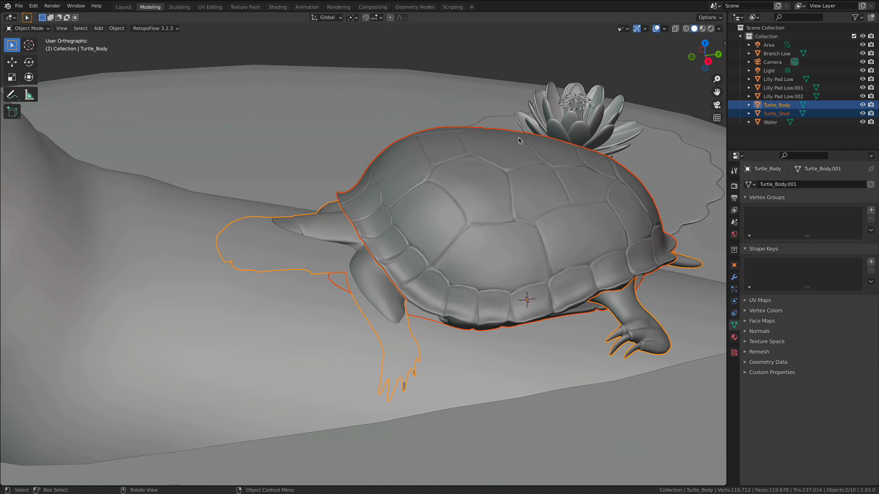
{"action": "left_click", "coordinate": [442, 50]}
{"action": "left_click", "coordinate": [326, 222]}
{"action": "left_click", "coordinate": [437, 157], "text": "shift"}
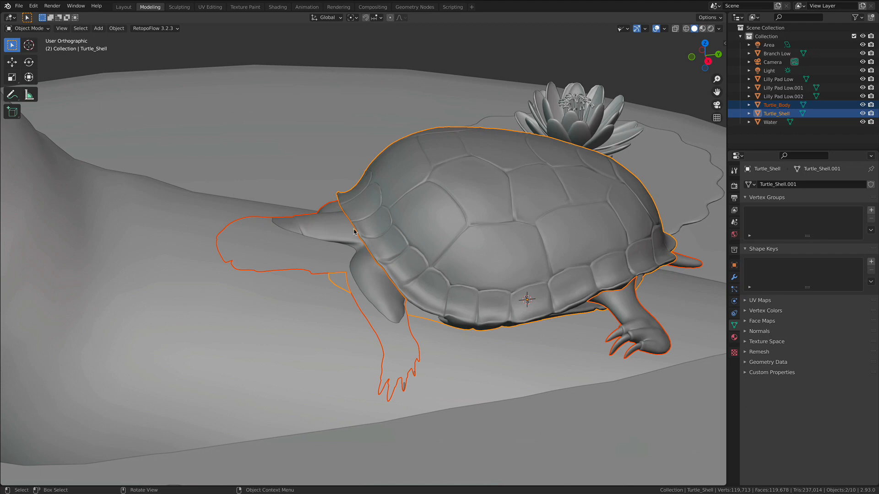
{"action": "key", "text": "alt+a"}
{"action": "middle_click_drag", "start_coordinate": [414, 184], "coordinate": [428, 177], "text": "shift"}
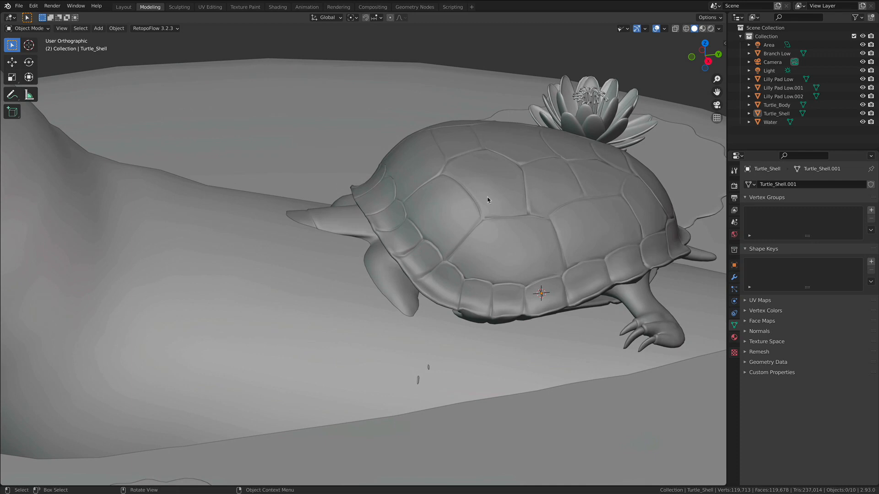
Parent the turtle shell to the turtle body with the Object parent type, keeping the body as the active object.
{"action": "left_click", "coordinate": [499, 163]}
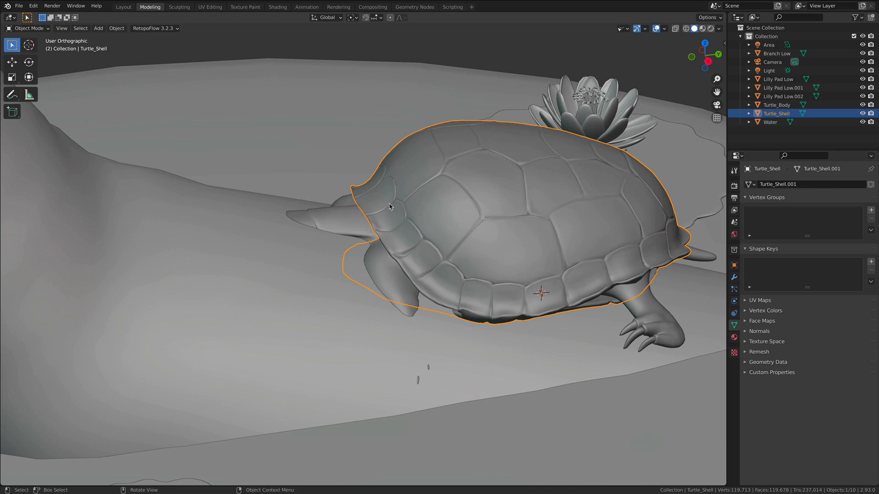
{"action": "left_click", "coordinate": [347, 214], "text": "shift"}
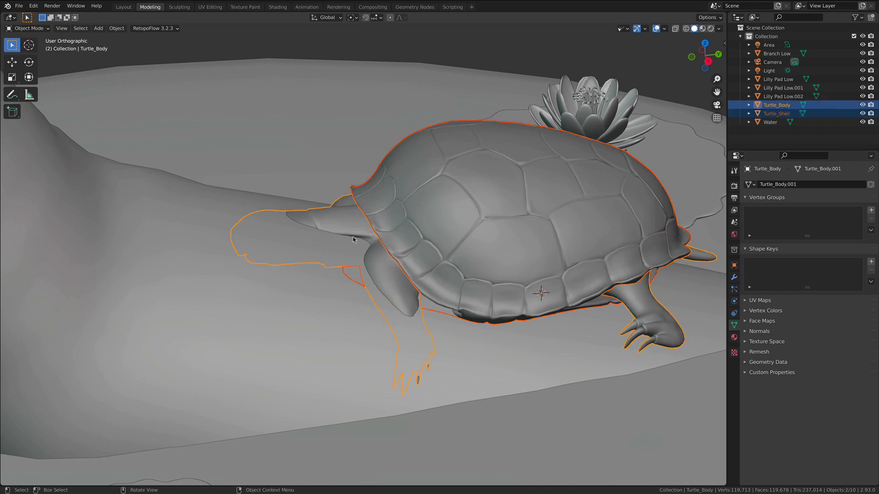
{"action": "left_click", "coordinate": [477, 164]}
{"action": "left_click", "coordinate": [346, 205], "text": "shift"}
{"action": "left_click", "coordinate": [117, 28]}
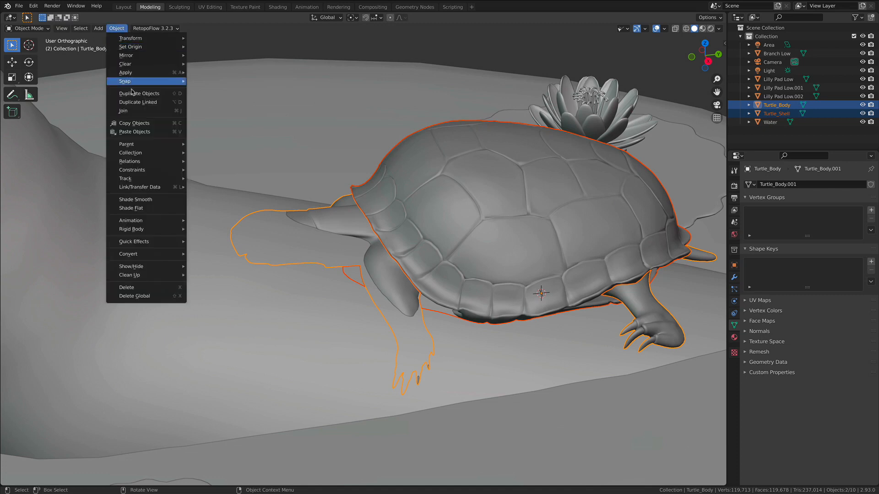
{"action": "mouse_move", "coordinate": [151, 144]}
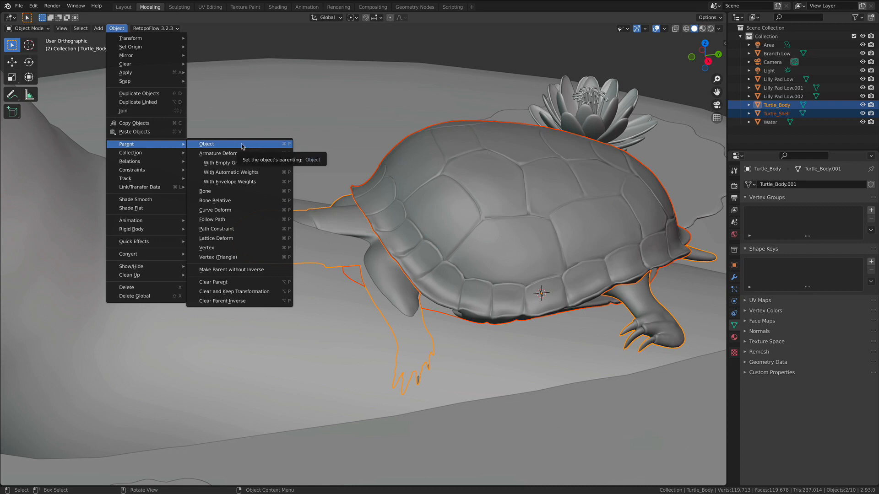
{"action": "left_click", "coordinate": [258, 144]}
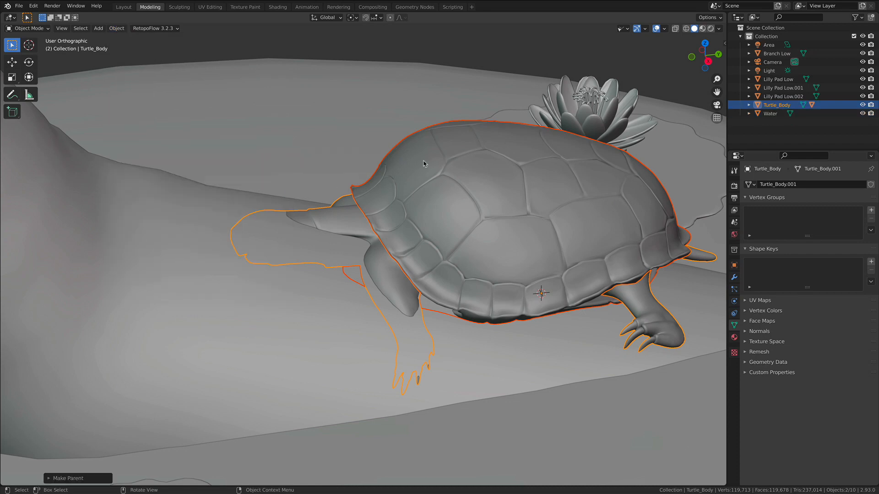
Select only Turtle_Body and check its nested hierarchy down to the shell's mesh, leaving the hierarchy collapsed.
{"action": "left_click", "coordinate": [776, 127]}
{"action": "left_click", "coordinate": [778, 107]}
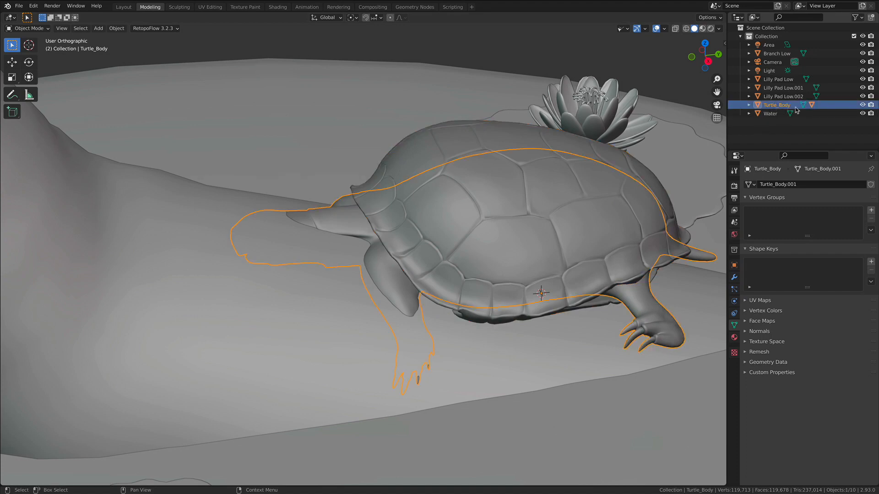
{"action": "left_click", "coordinate": [749, 105]}
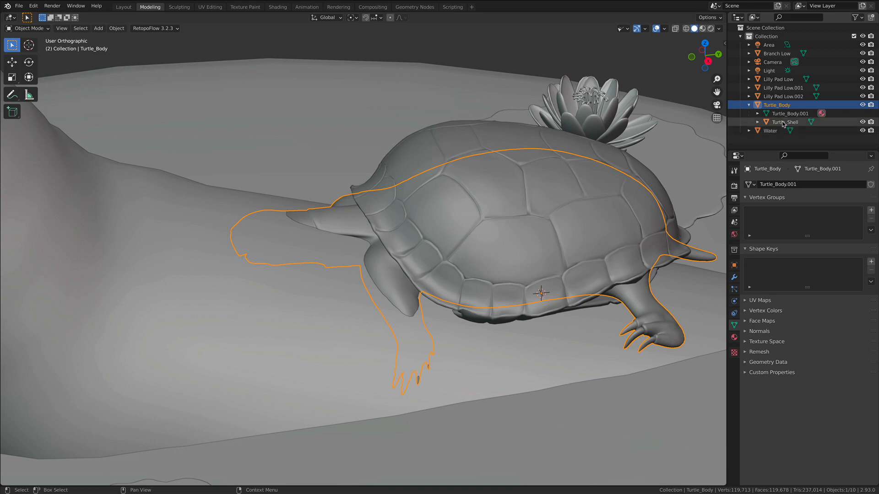
{"action": "left_click", "coordinate": [758, 122]}
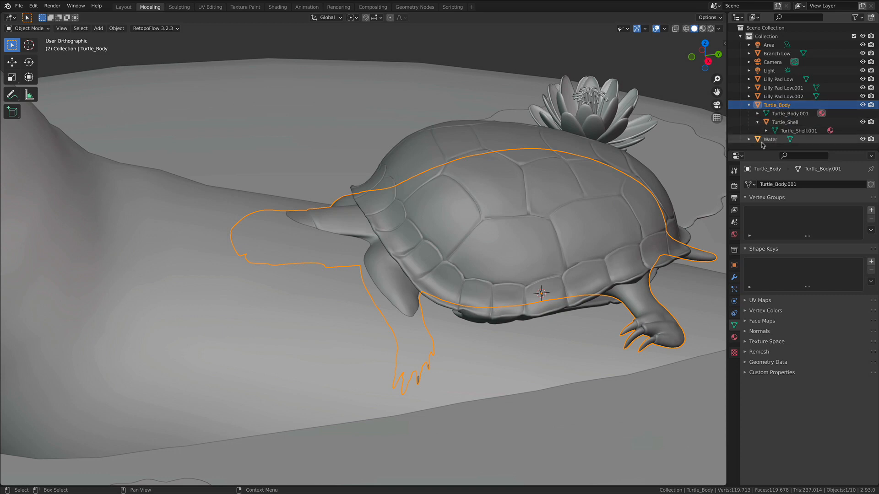
{"action": "left_click", "coordinate": [758, 122]}
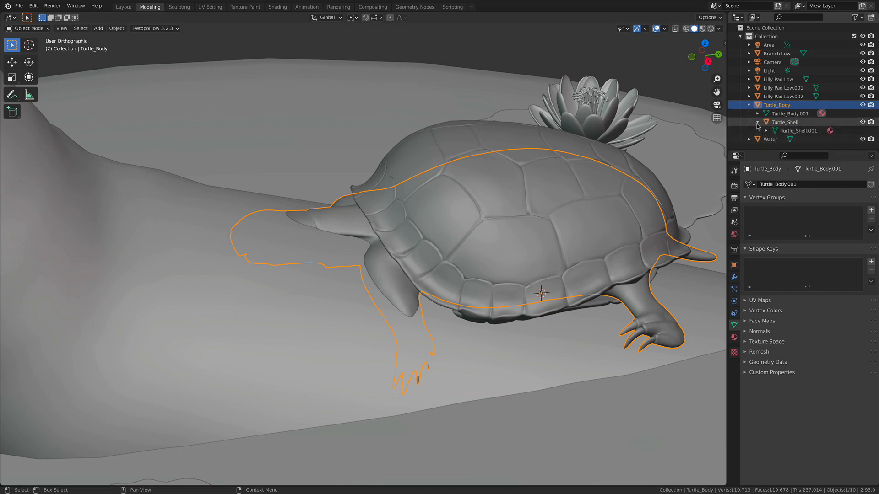
{"action": "left_click", "coordinate": [749, 105]}
Move the turtle body upward with the Move tool to lift the turtle out of the branch.
{"action": "left_click_drag", "start_coordinate": [369, 229], "coordinate": [339, 215], "text": "alt"}
{"action": "key", "text": "shift+space"}
{"action": "key", "text": "g"}
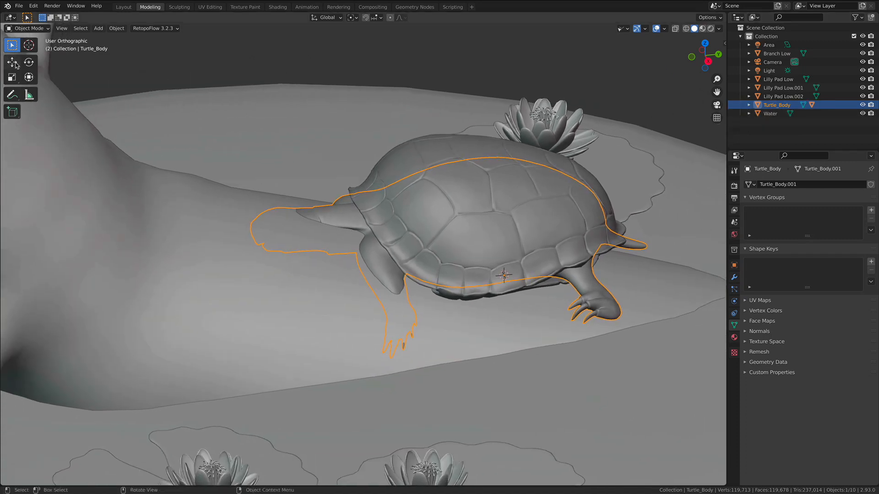
{"action": "left_click_drag", "start_coordinate": [504, 243], "coordinate": [504, 195]}
{"action": "middle_click_drag", "start_coordinate": [486, 248], "coordinate": [457, 222]}
Move and rotate the turtle with the Transform tool so its head and front legs come clear of the branch.
{"action": "left_click", "coordinate": [29, 76]}
{"action": "middle_click_drag", "start_coordinate": [281, 186], "coordinate": [440, 226]}
{"action": "left_click_drag", "start_coordinate": [440, 226], "coordinate": [437, 233]}
{"action": "left_click_drag", "start_coordinate": [413, 203], "coordinate": [402, 244]}
{"action": "middle_click_drag", "start_coordinate": [401, 244], "coordinate": [222, 231]}
{"action": "left_click_drag", "start_coordinate": [360, 248], "coordinate": [382, 248]}
{"action": "middle_click_drag", "start_coordinate": [372, 233], "coordinate": [476, 272]}
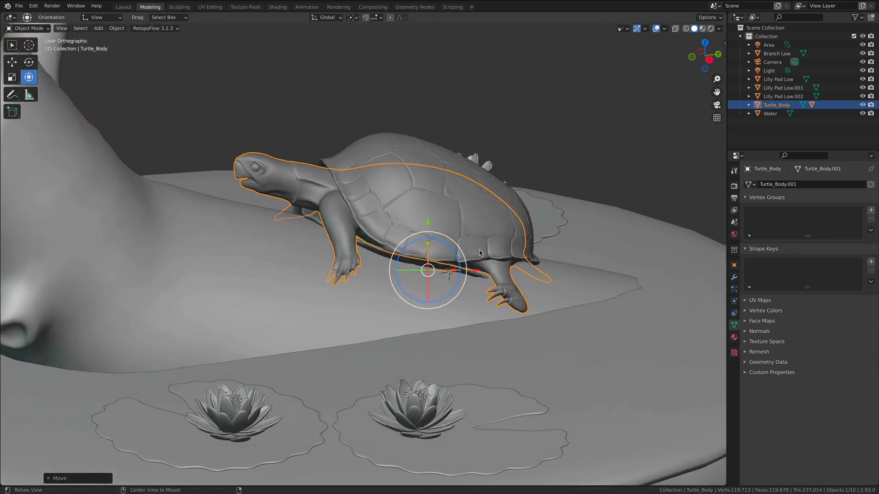
Nudge the turtle slightly farther up the branch, raise it a little, and clear the selection.
{"action": "left_click_drag", "start_coordinate": [476, 272], "coordinate": [464, 271]}
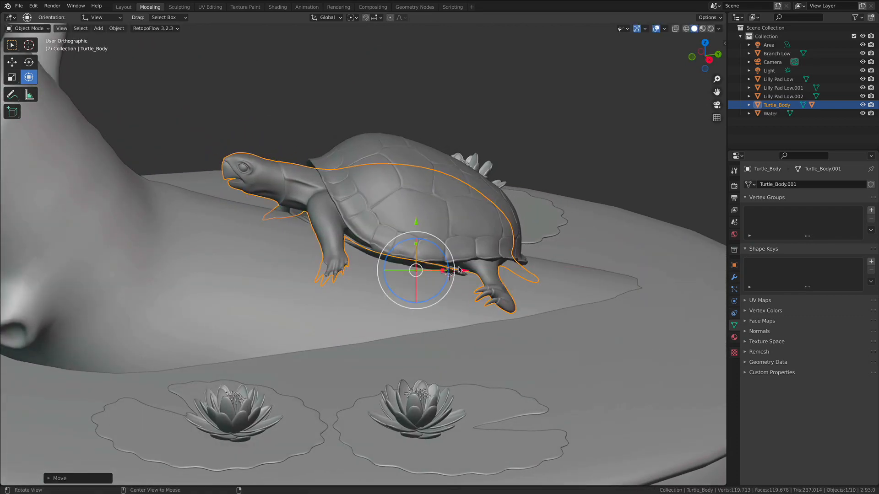
{"action": "middle_click_drag", "start_coordinate": [464, 271], "coordinate": [445, 270]}
{"action": "left_click_drag", "start_coordinate": [405, 228], "coordinate": [406, 225]}
{"action": "middle_click_drag", "start_coordinate": [385, 230], "coordinate": [353, 231]}
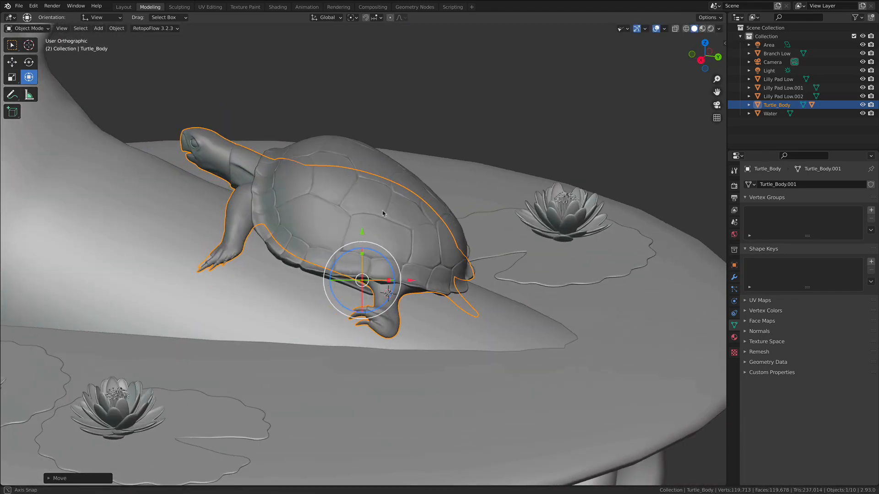
{"action": "left_click", "coordinate": [520, 98]}
Check the turtle and lily pads through the scene camera, select Lilly Pad Low and Lilly Pad Low.001 in turn, and leave the camera view.
{"action": "scroll", "coordinate": [415, 175], "scroll_direction": "down", "scroll_amount": 1}
{"action": "middle_click_drag", "start_coordinate": [416, 176], "coordinate": [470, 197], "text": "shift"}
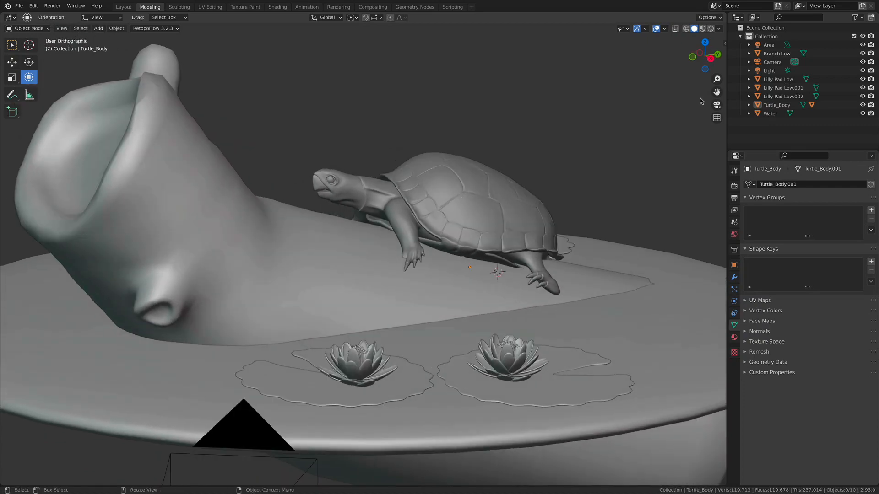
{"action": "left_click", "coordinate": [717, 105]}
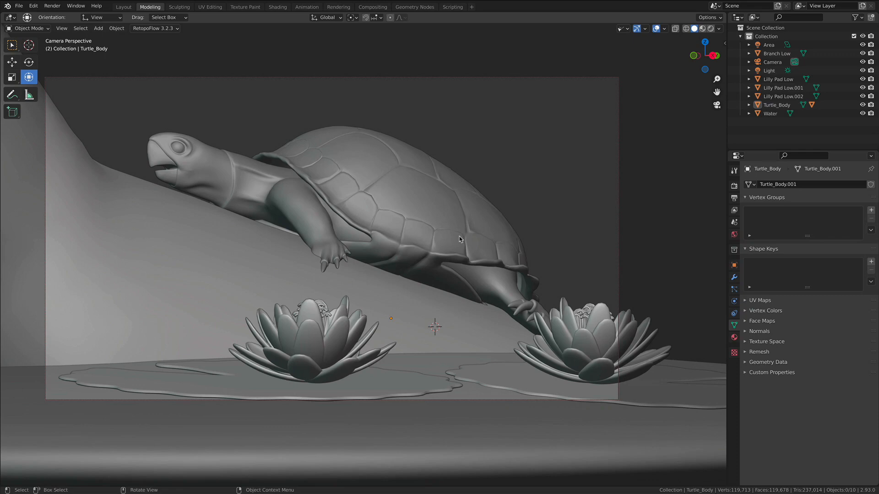
{"action": "left_click", "coordinate": [777, 79]}
{"action": "left_click", "coordinate": [773, 88]}
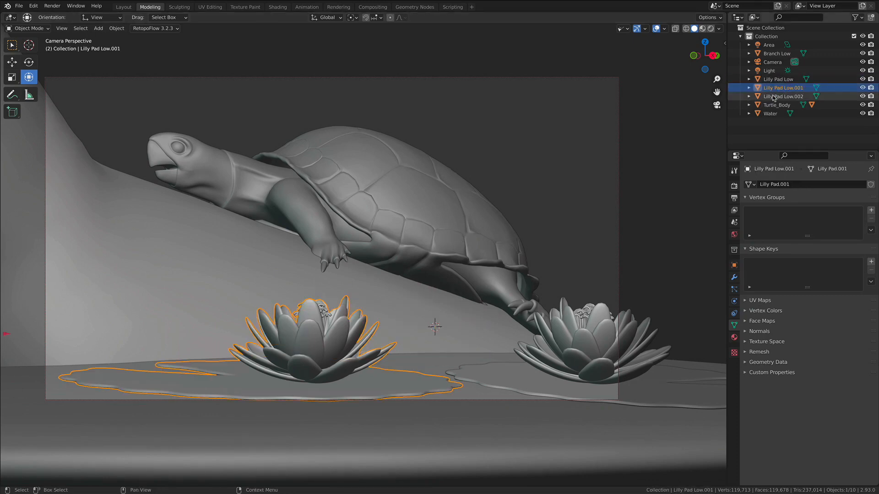
{"action": "left_click", "coordinate": [716, 105]}
Show the scene in Material Preview shading and examine the turtle's shell and body textures from several angles.
{"action": "middle_click_drag", "start_coordinate": [526, 185], "coordinate": [449, 224]}
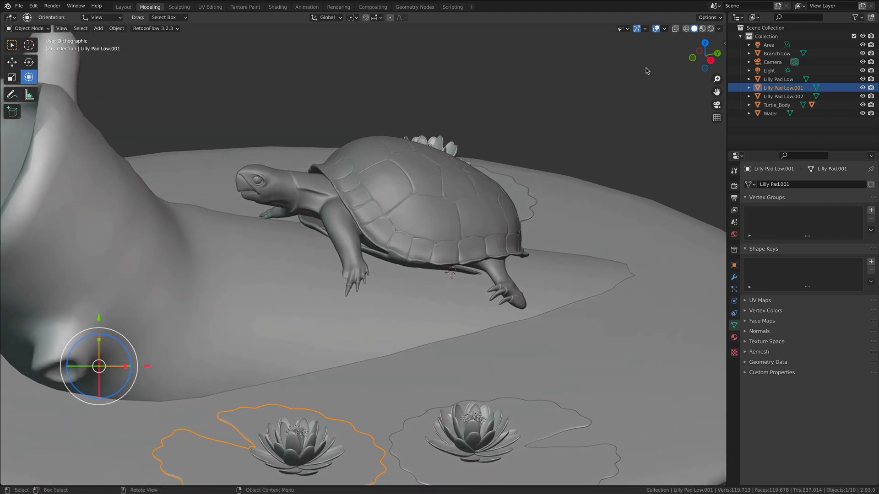
{"action": "left_click", "coordinate": [703, 28]}
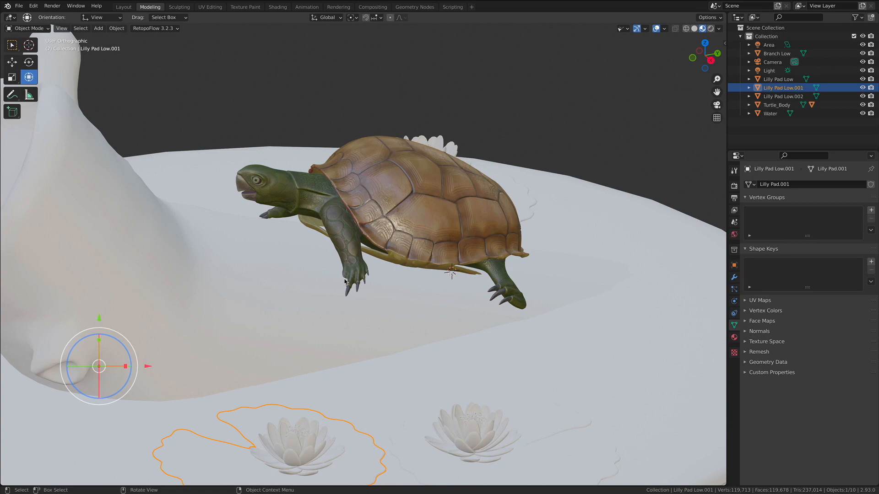
{"action": "middle_click_drag", "start_coordinate": [345, 281], "coordinate": [472, 214]}
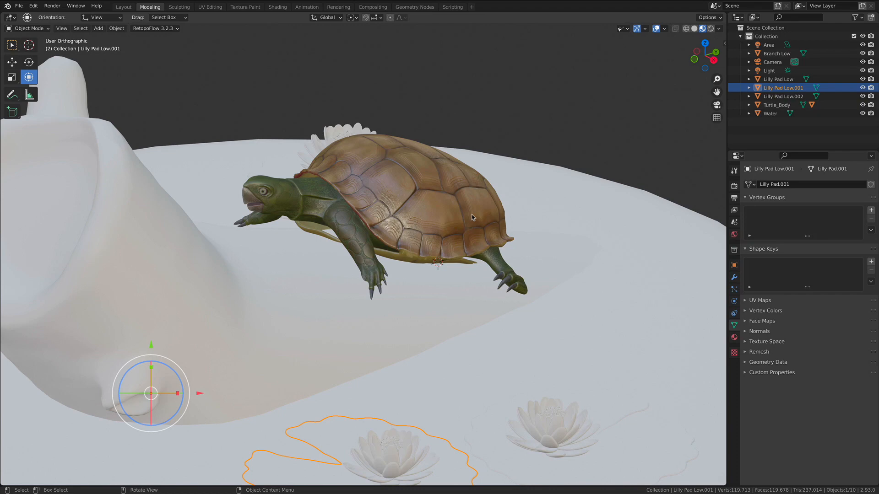
{"action": "middle_click_drag", "start_coordinate": [458, 202], "coordinate": [407, 211]}
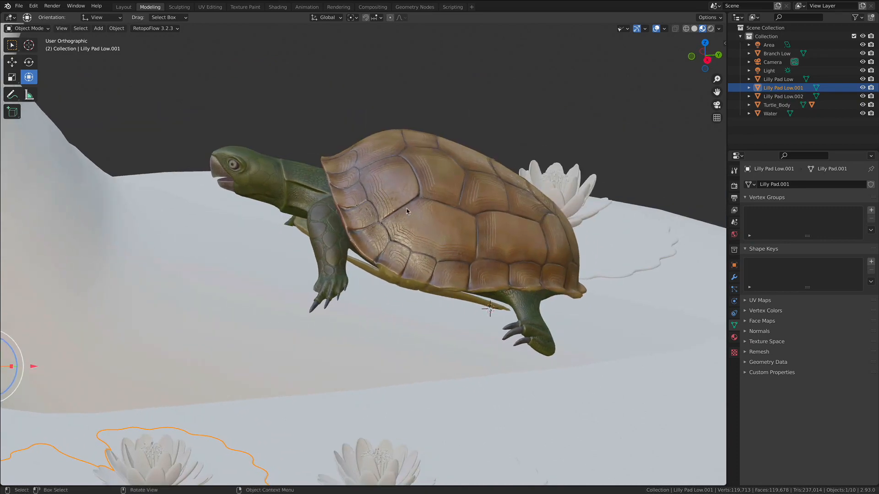
{"action": "middle_click_drag", "start_coordinate": [401, 178], "coordinate": [395, 207]}
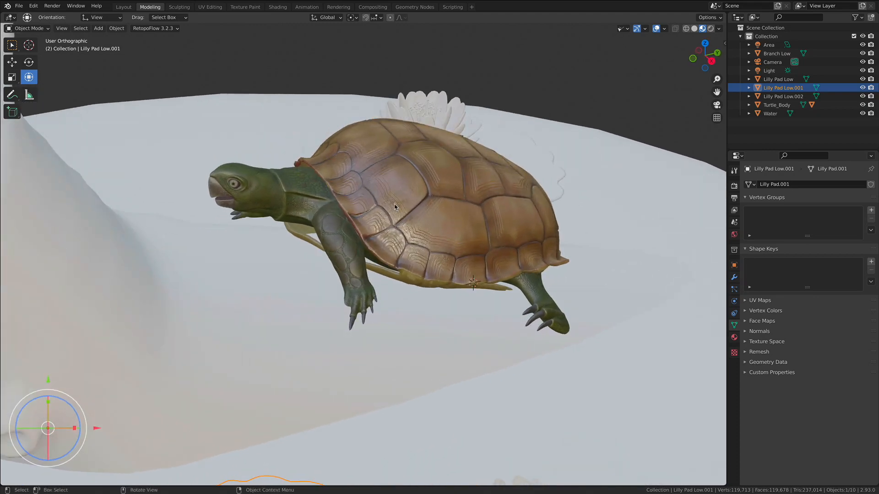